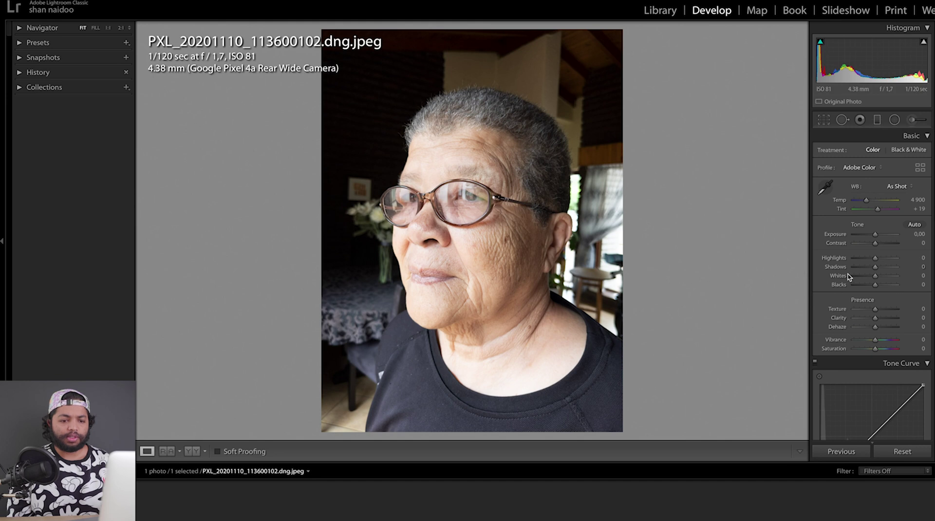
Step: Lower the portrait's Highlights to -45 and raise its Shadows to +3
drag(873, 257, 867, 260)
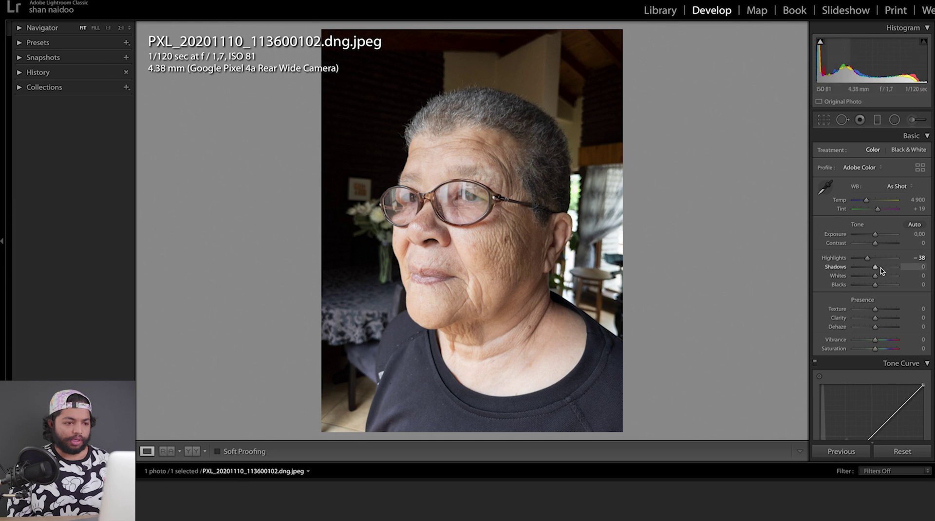
drag(877, 267, 878, 267)
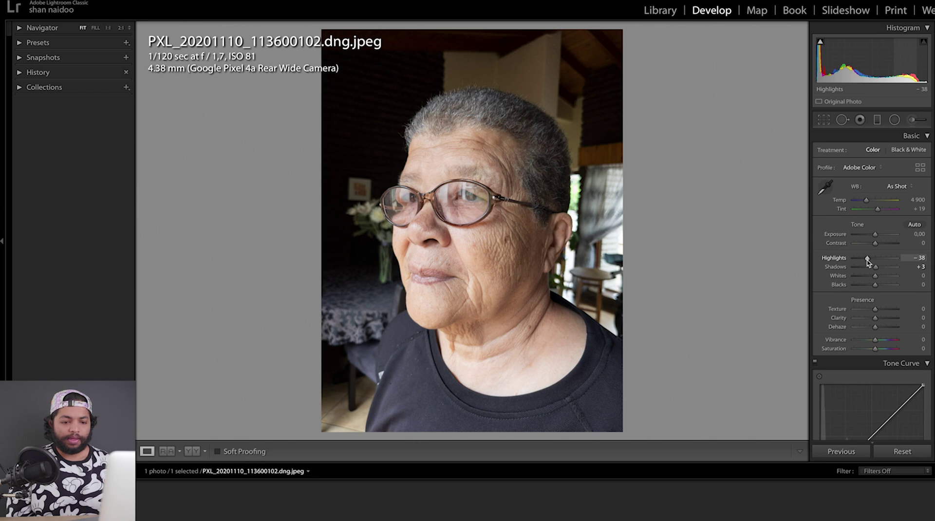
drag(868, 262, 866, 262)
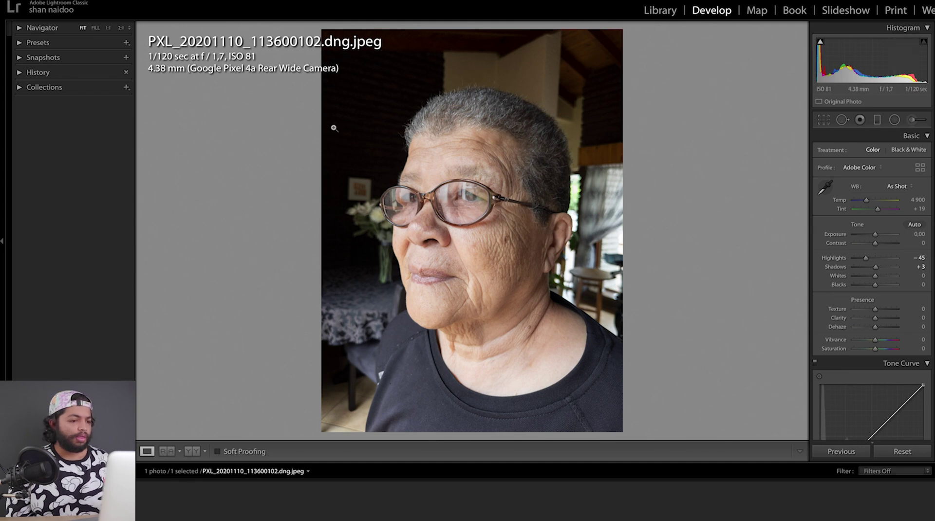
click(378, 133)
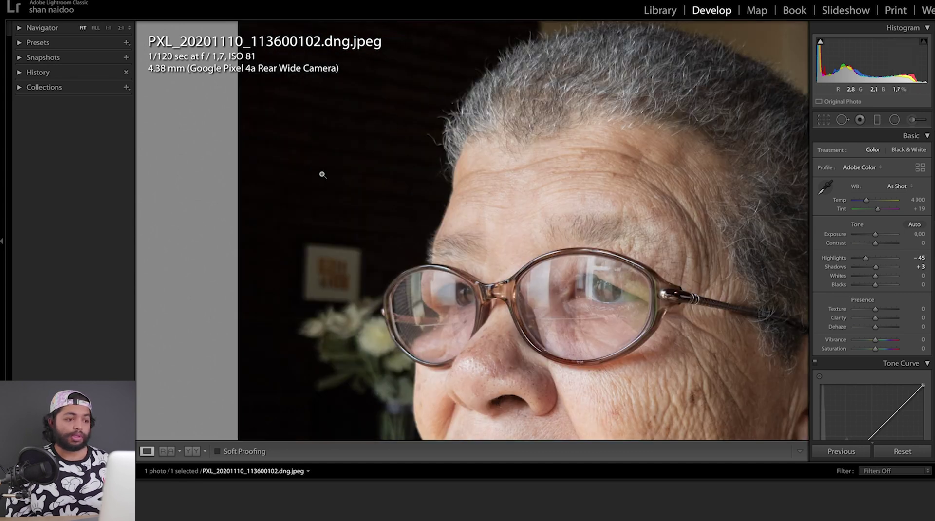
click(321, 174)
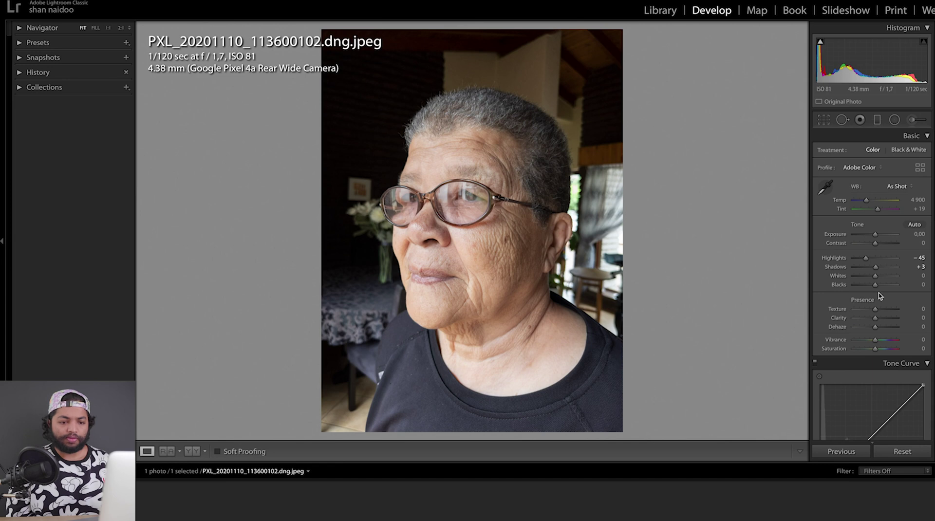
Step: Try Shadows at +100, check the dark brick wall for noise, and reset Shadows to 0
drag(875, 267, 926, 274)
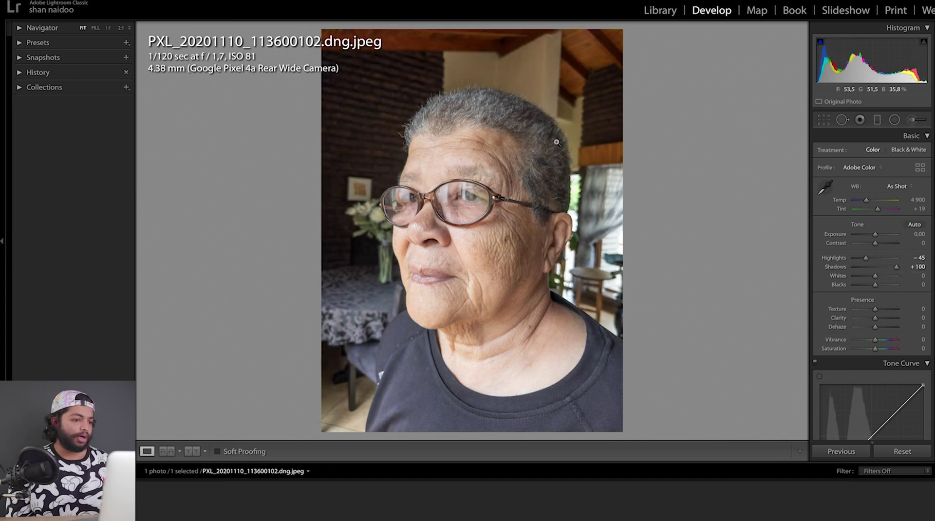
click(391, 124)
drag(391, 123, 411, 209)
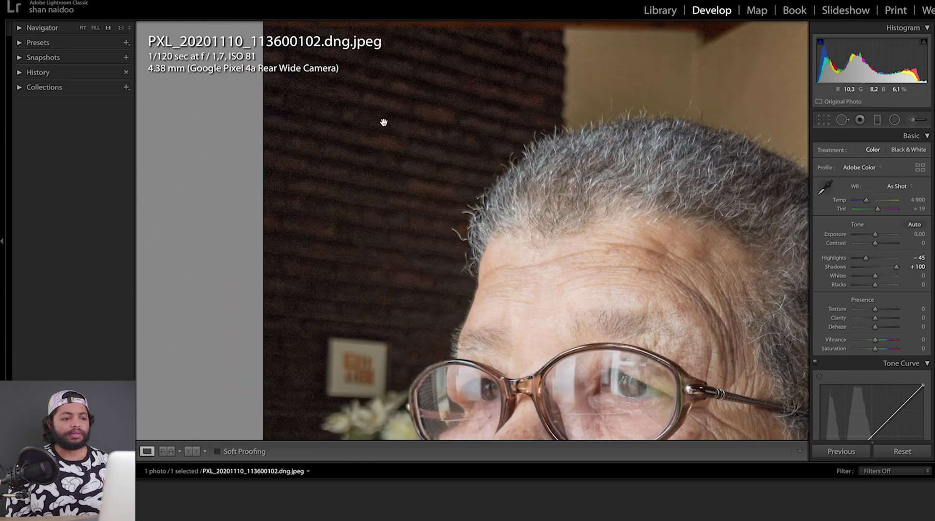
click(420, 160)
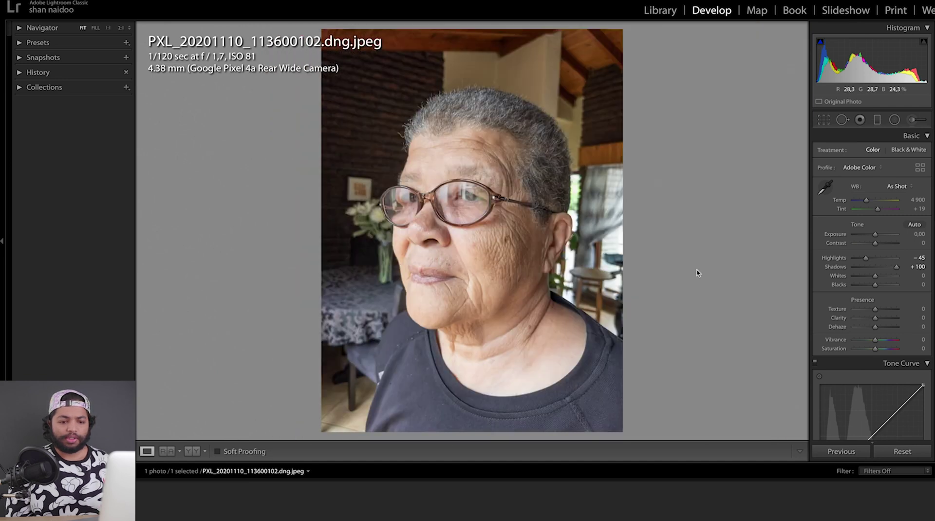
double_click(836, 267)
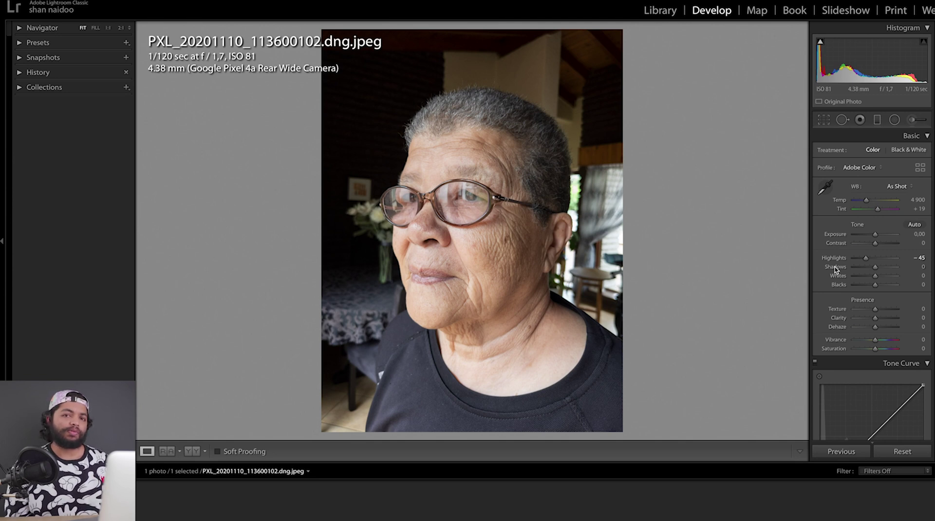
Step: Set the photo's tone values to Shadows +26, Highlights -56, Whites +29 and Blacks -39
mouse_move(875, 267)
mouse_down()
mouse_move(895, 268)
mouse_move(883, 269)
mouse_up()
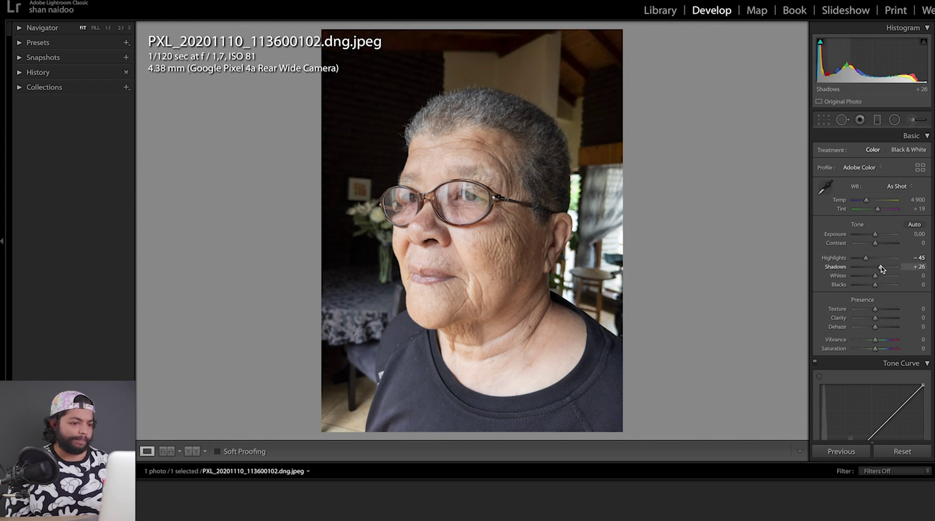
click(536, 222)
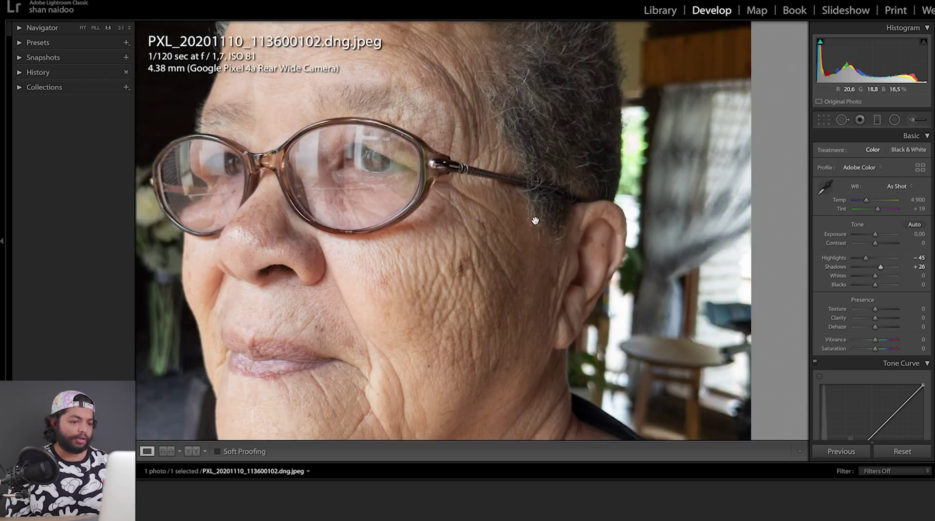
click(483, 368)
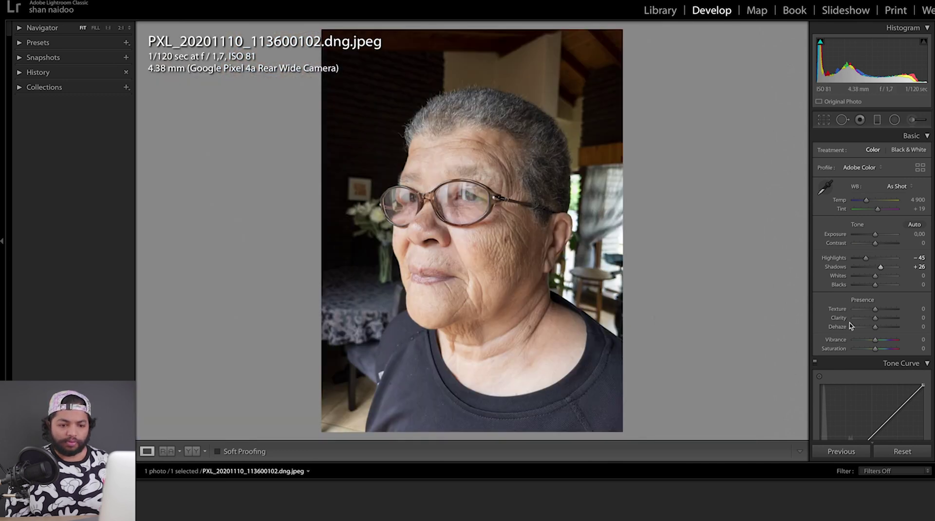
click(862, 259)
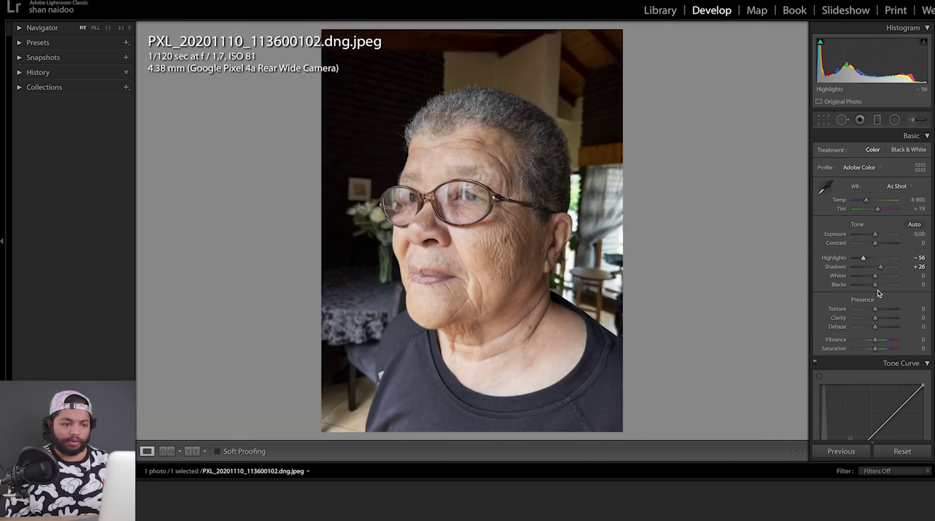
drag(875, 276, 866, 288)
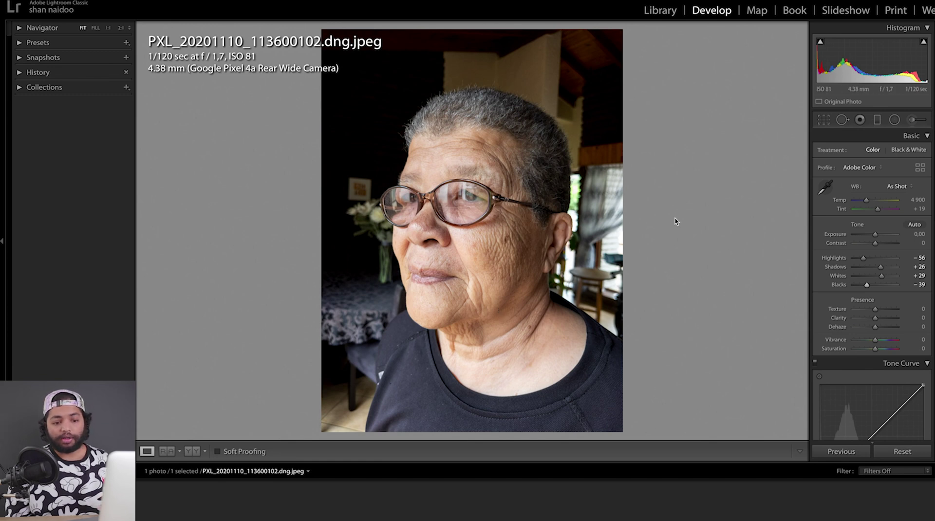
Step: Try slight changes to the photo's Contrast and Exposure, and restore both to zero
drag(875, 245, 878, 244)
key(ctrl+z)
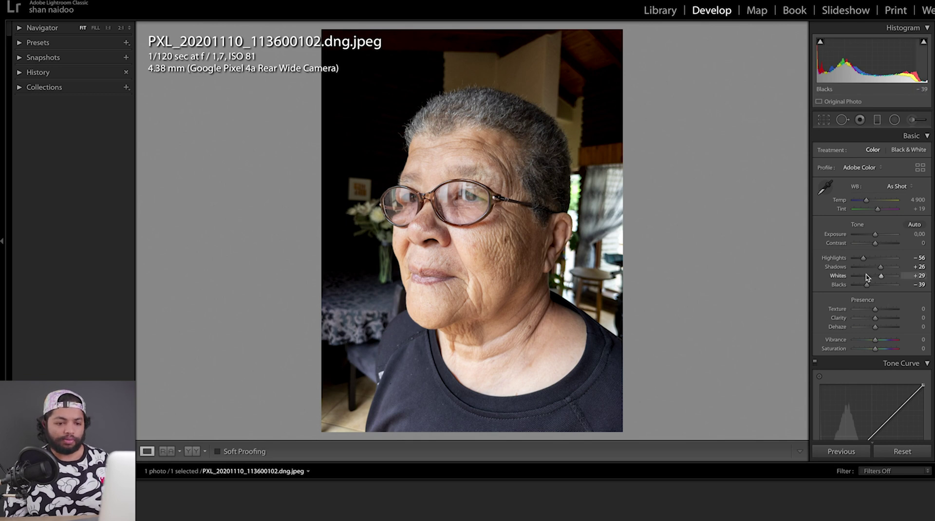
drag(841, 236, 845, 236)
double_click(844, 236)
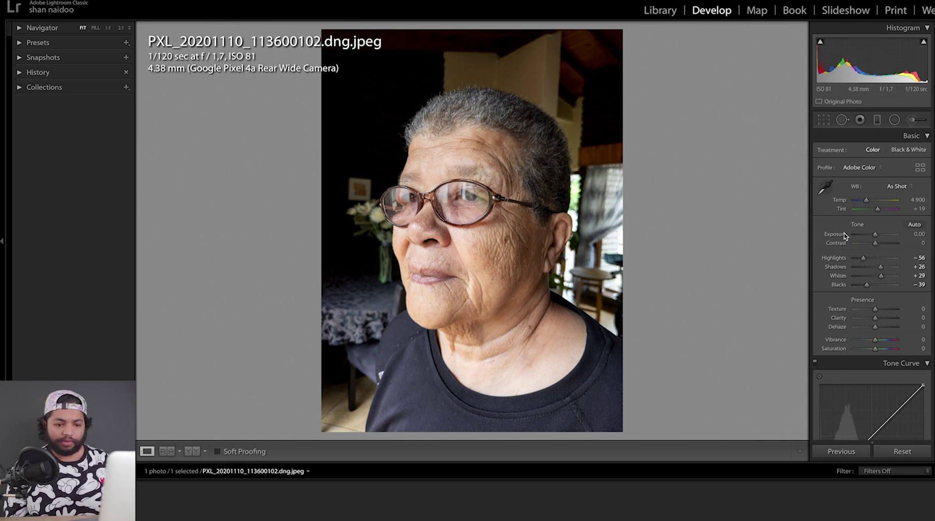
Step: Refine the tone to Shadows +52, Whites +11 and Highlights -78, and set Vibrance to +18 and Saturation to +4
drag(881, 269, 888, 270)
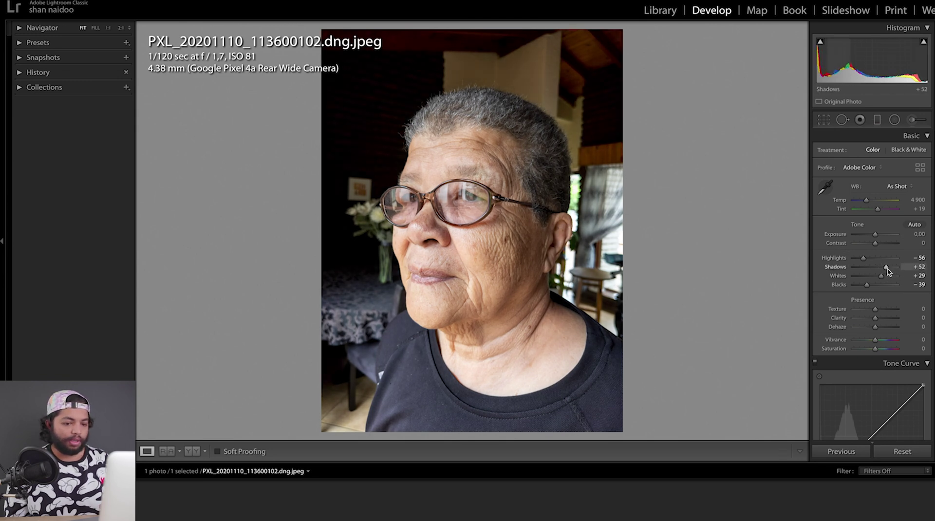
drag(881, 276, 858, 260)
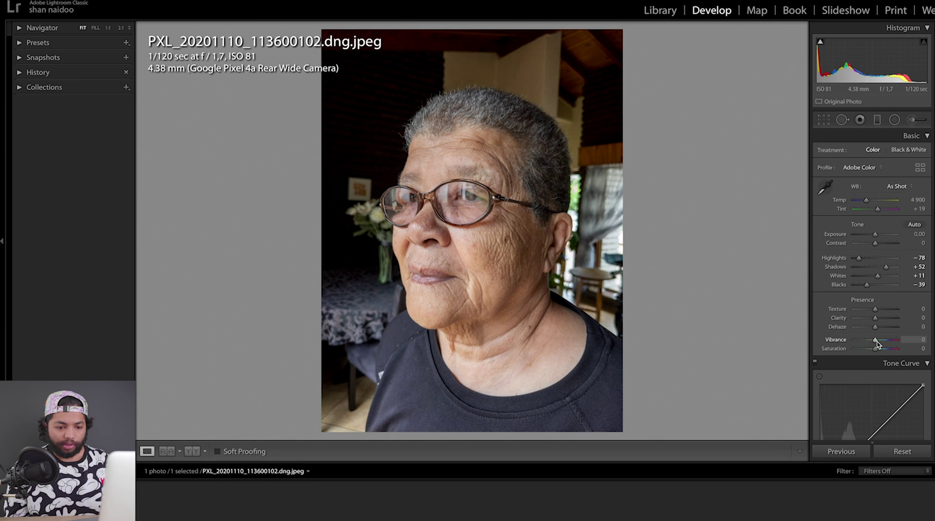
drag(879, 342, 880, 341)
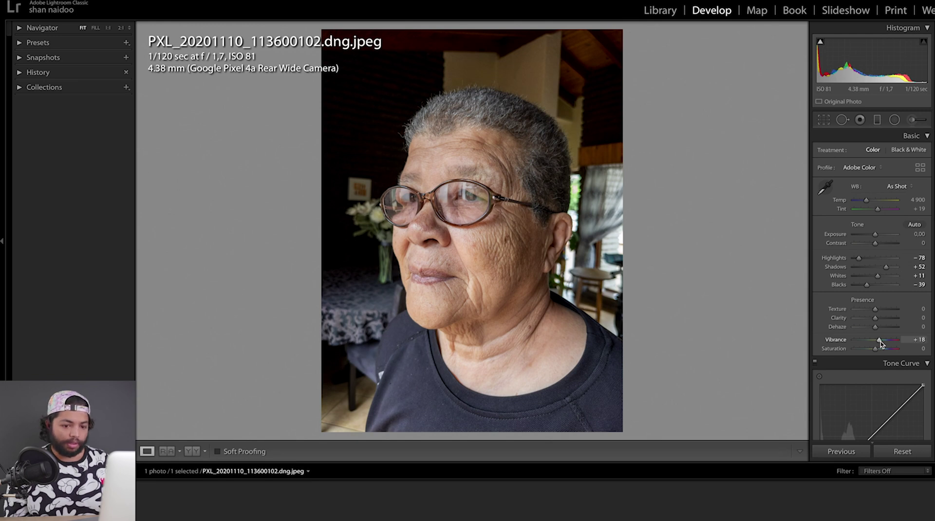
drag(875, 349, 877, 350)
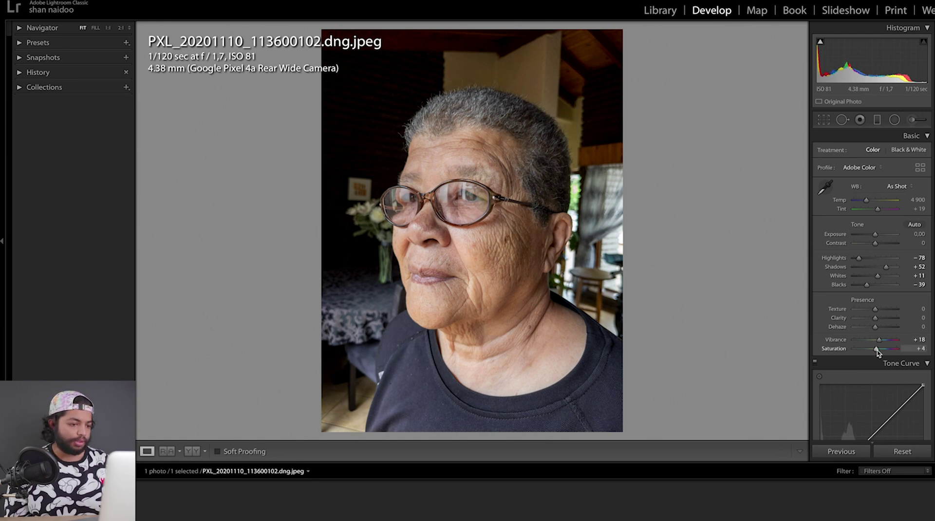
Step: Examine the skin tones and facial detail up close, and raise the photo's Saturation to +12
click(516, 251)
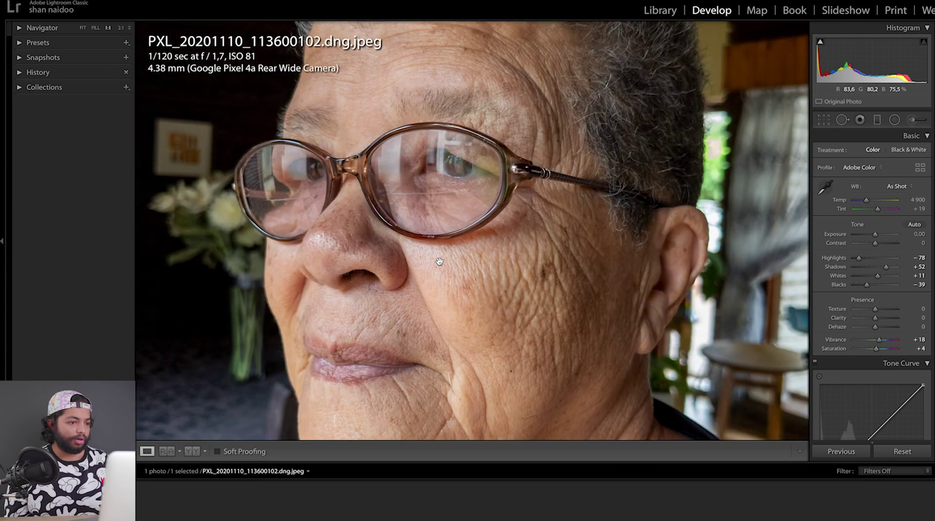
drag(342, 80, 363, 133)
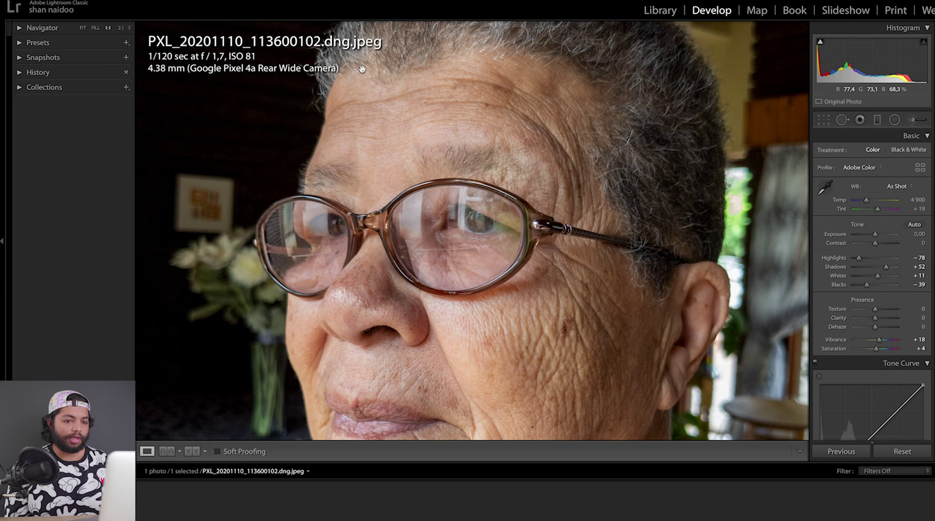
click(572, 259)
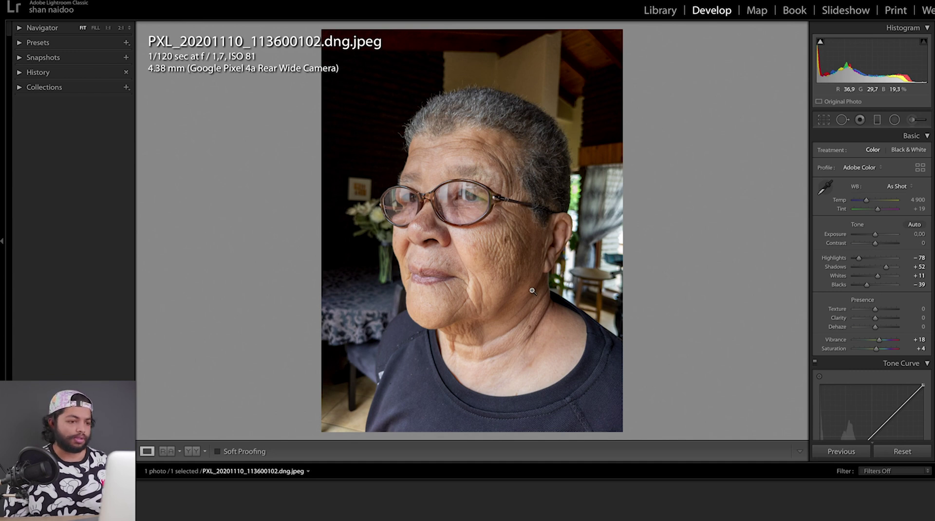
click(456, 221)
click(456, 220)
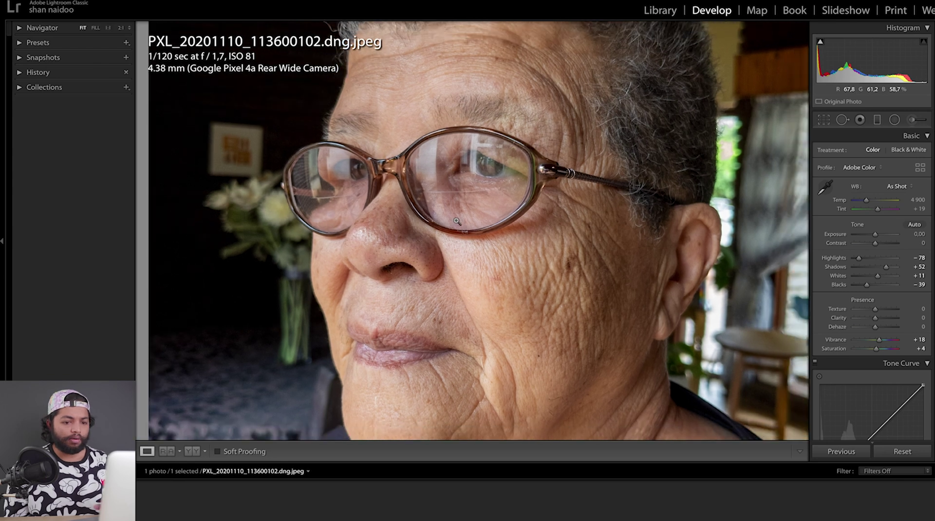
key(Up)
key(Up)
key(Up)
key(Up)
key(Up)
key(Up)
key(Up)
key(Up)
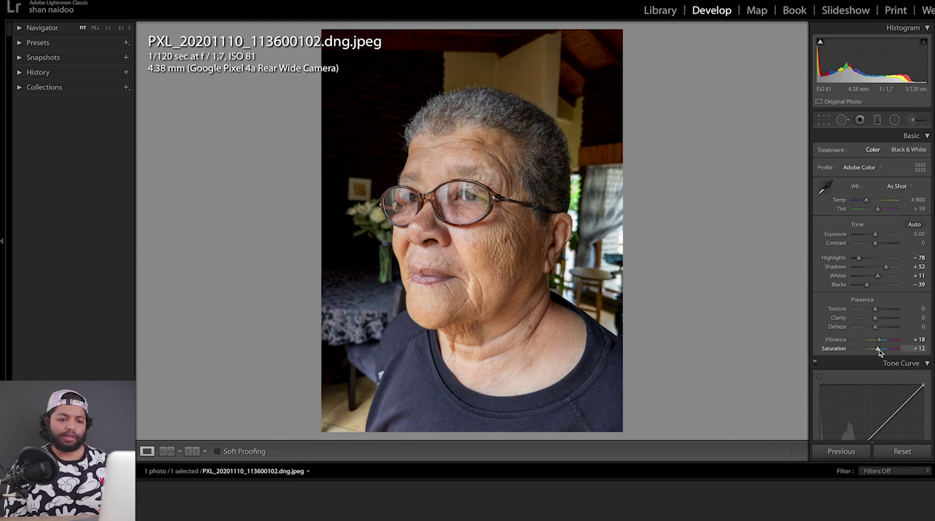
Step: Try raising Shadows to +100 to reveal the background, and undo the Shadows changes
drag(887, 267, 901, 269)
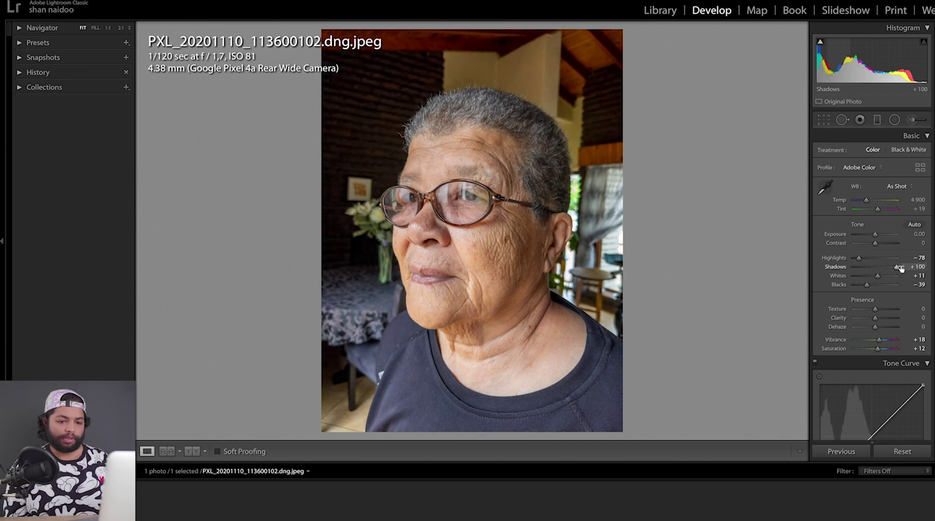
key(ctrl+z)
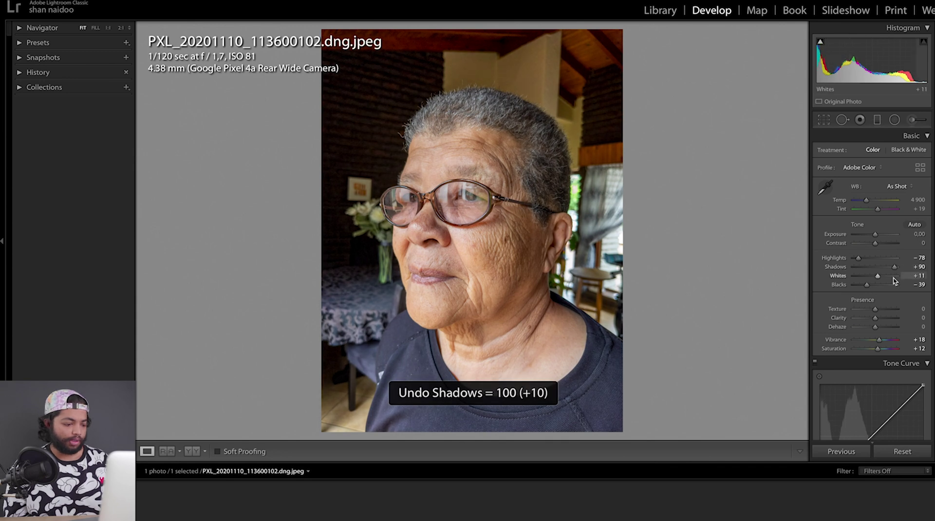
key(ctrl+z)
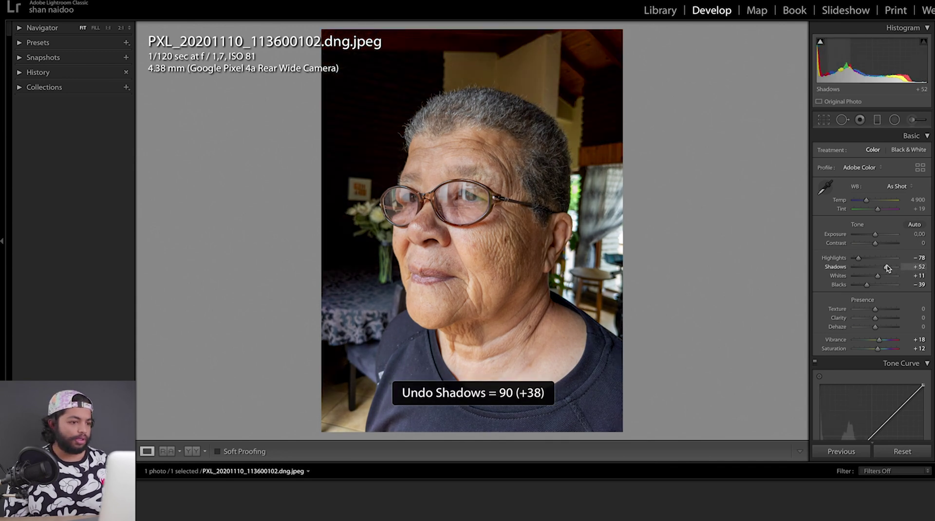
Step: Lower the photo's Saturation to +9 and show the unedited Before version for comparison
click(375, 69)
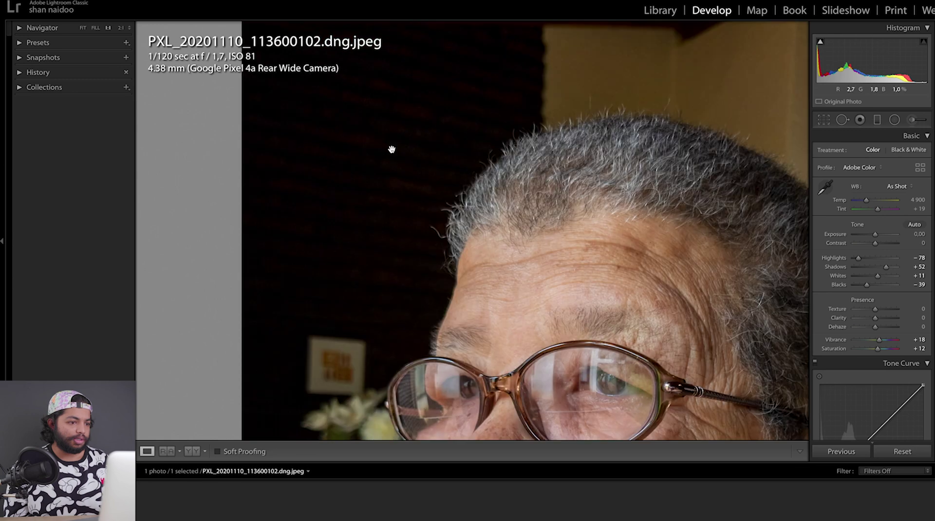
drag(392, 155, 393, 190)
click(393, 186)
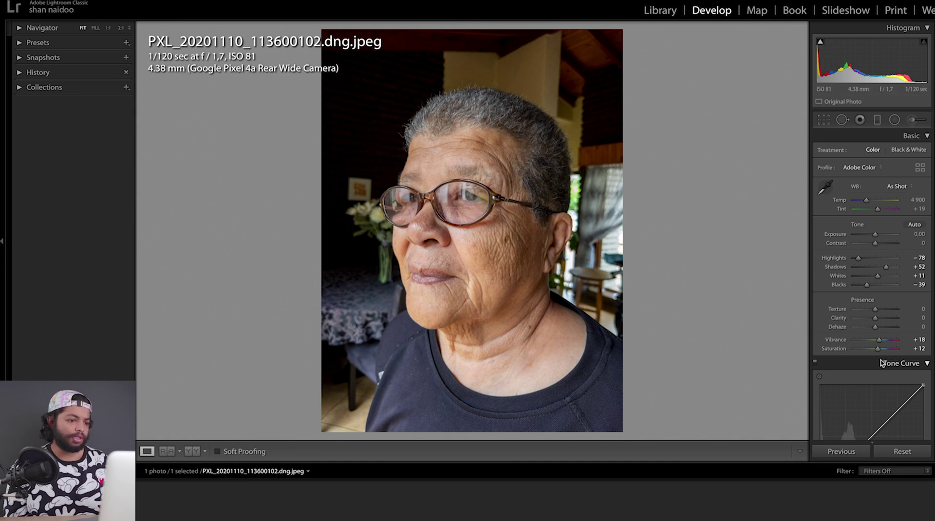
click(483, 176)
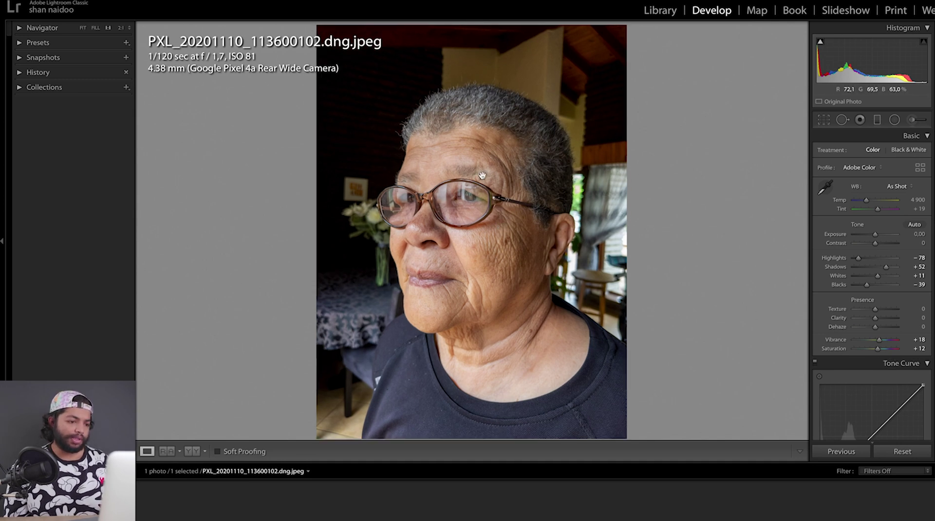
drag(414, 284, 456, 250)
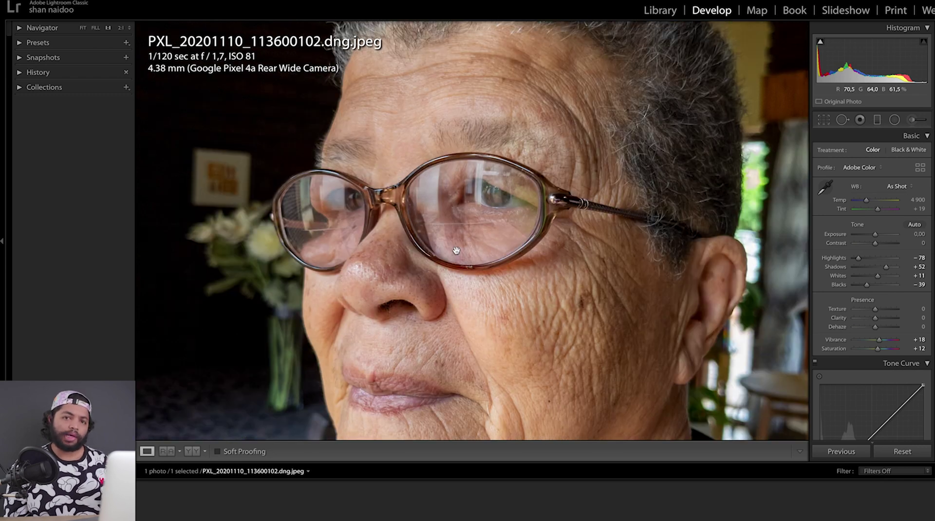
click(456, 250)
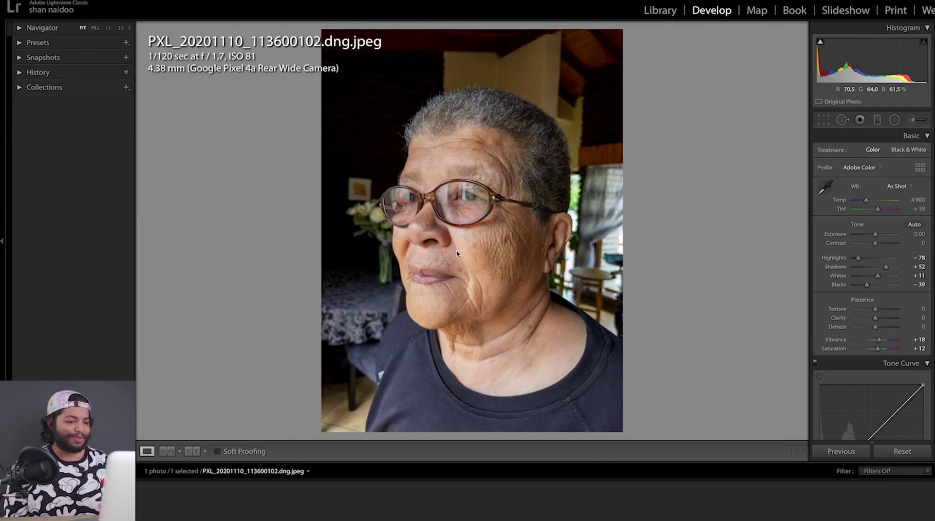
key(minus)
key(minus)
key(minus)
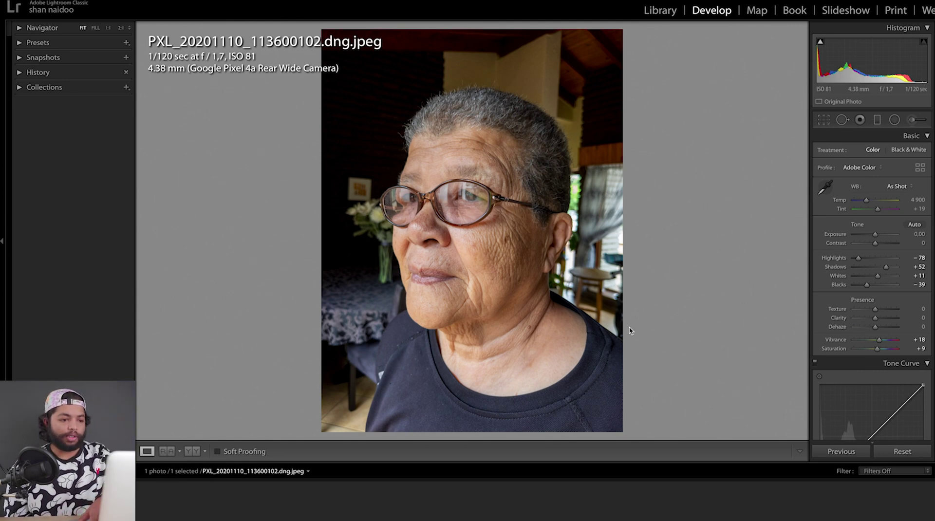
key(backslash)
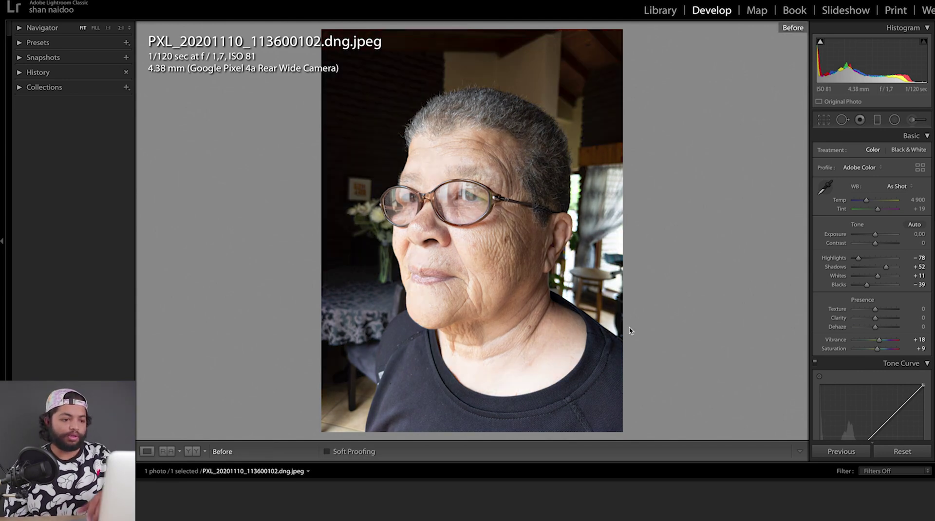
Step: Compare the whole edited portrait with its unedited Before version several times, ending on the edited version
key(backslash)
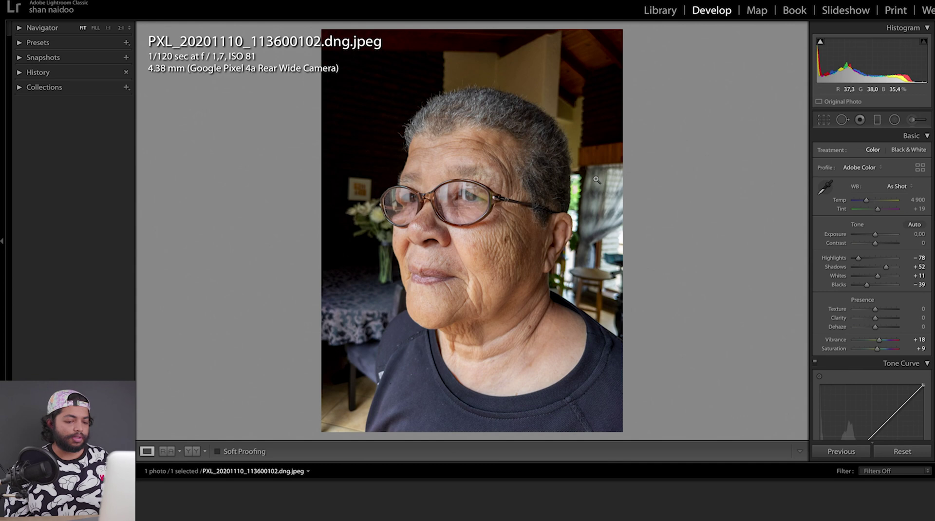
key(backslash)
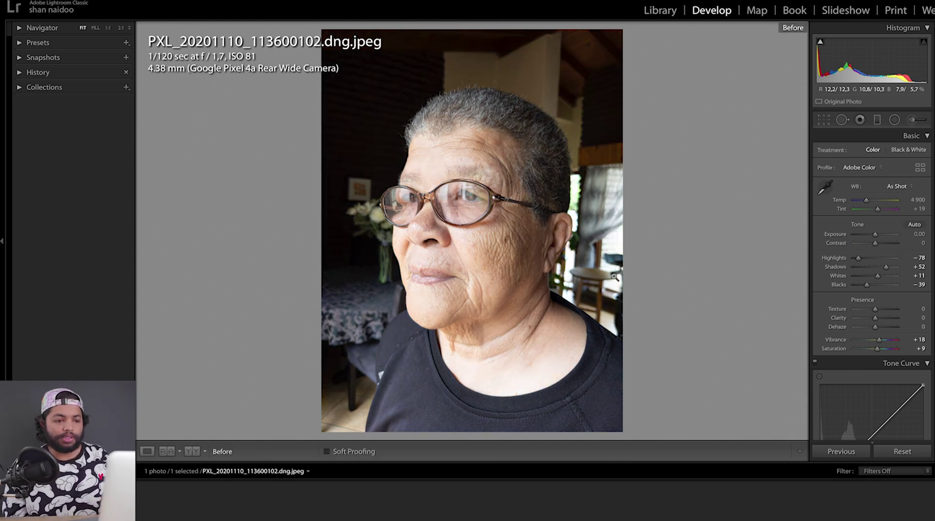
key(backslash)
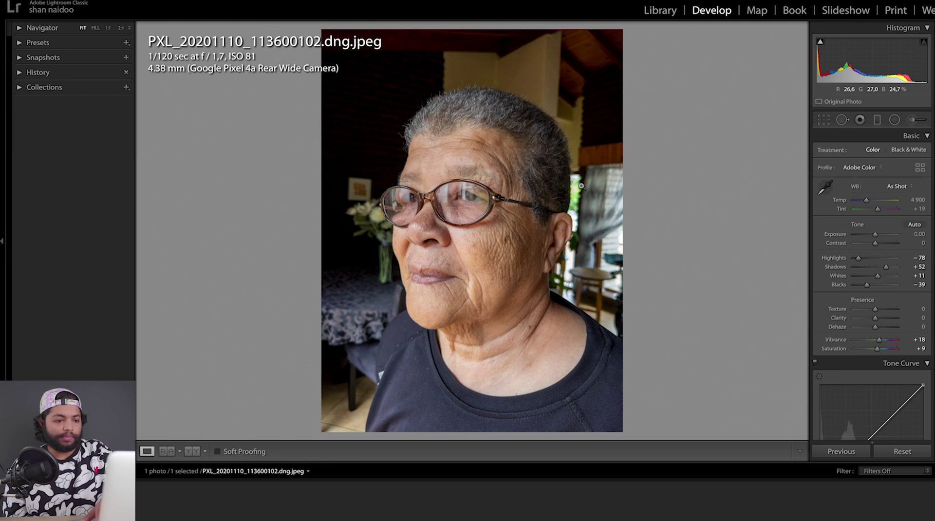
key(backslash)
key(backslash)
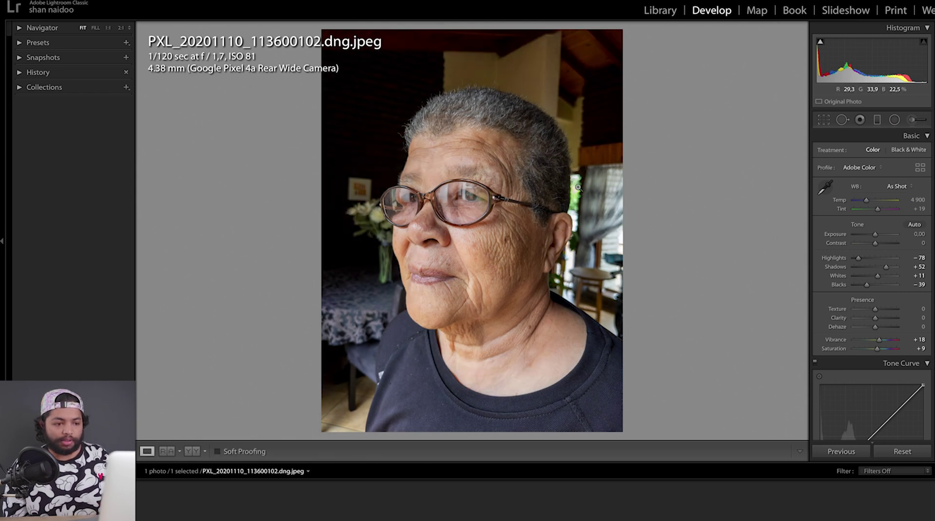
Step: Compare the edited and Before versions at 1:1 around the face, ear and bright window behind the subject
click(574, 199)
key(backslash)
key(backslash)
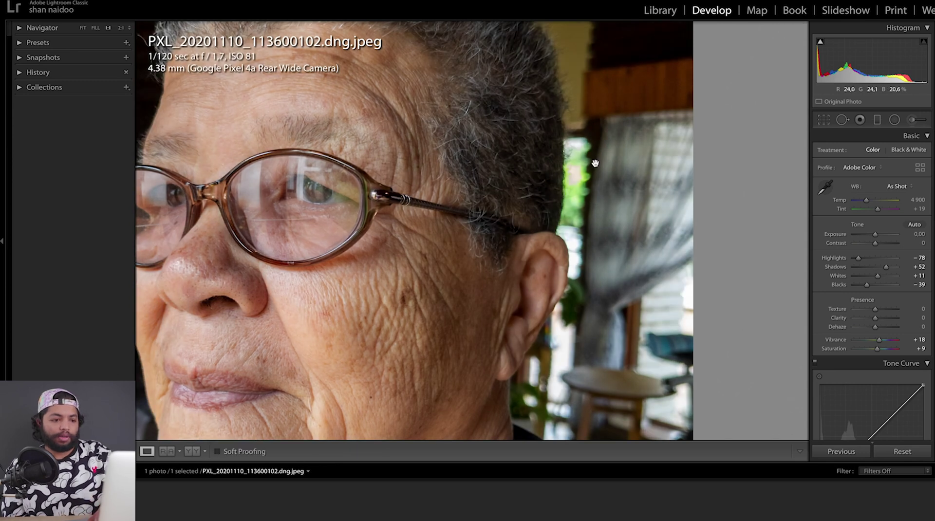
key(backslash)
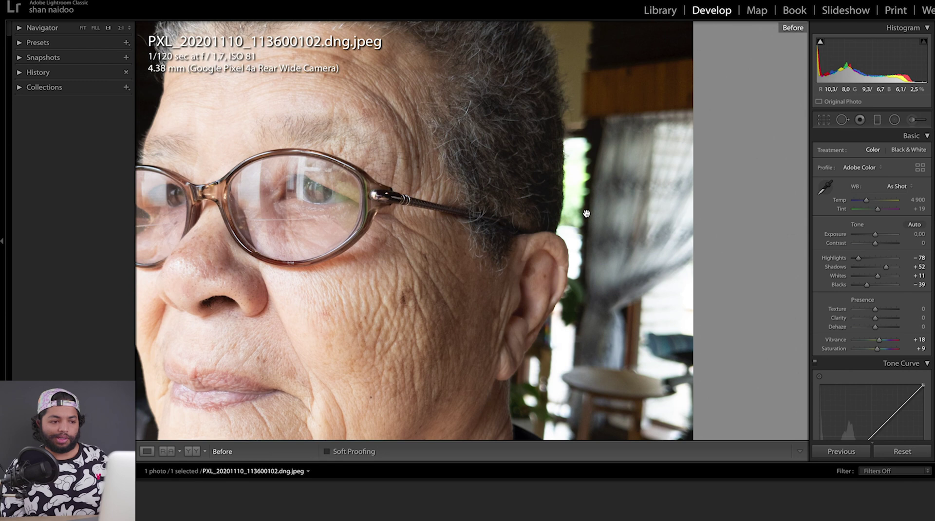
Step: Return to the full portrait and compare the Before and edited versions once more, leaving the edited version shown
click(586, 214)
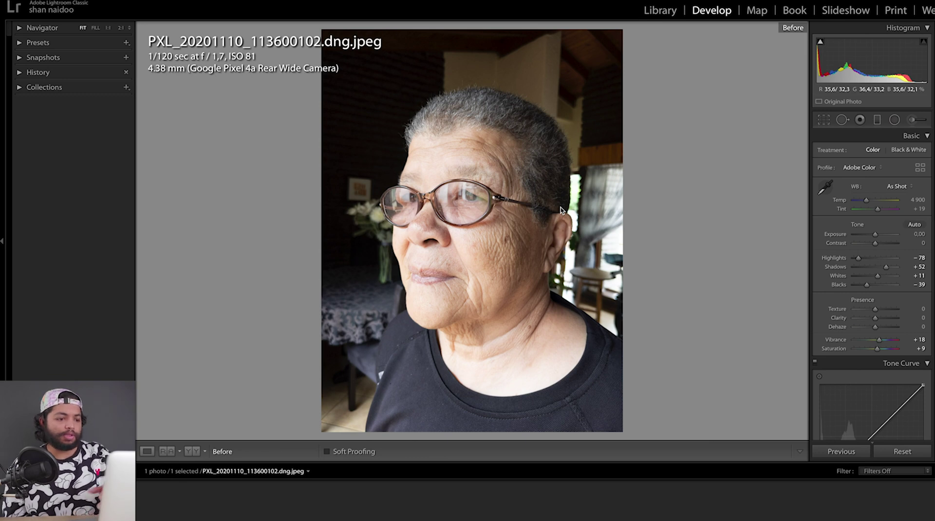
key(backslash)
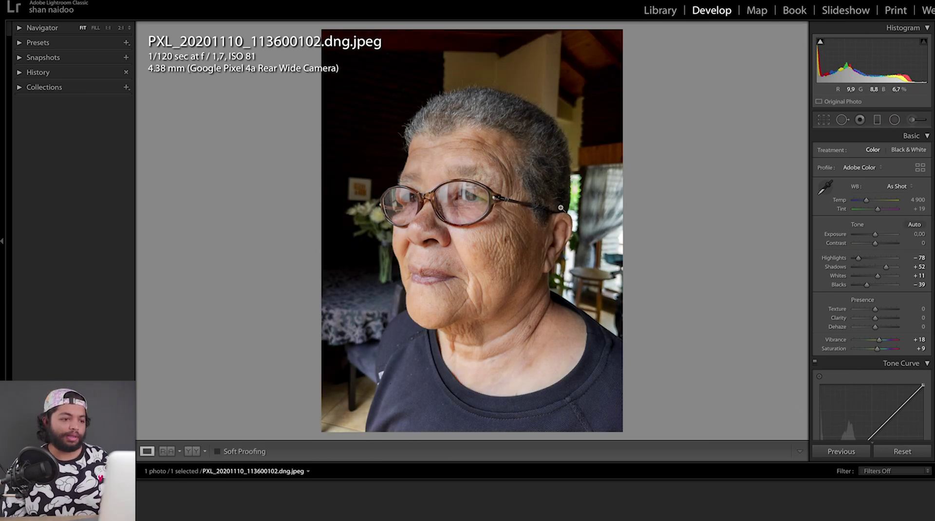
key(backslash)
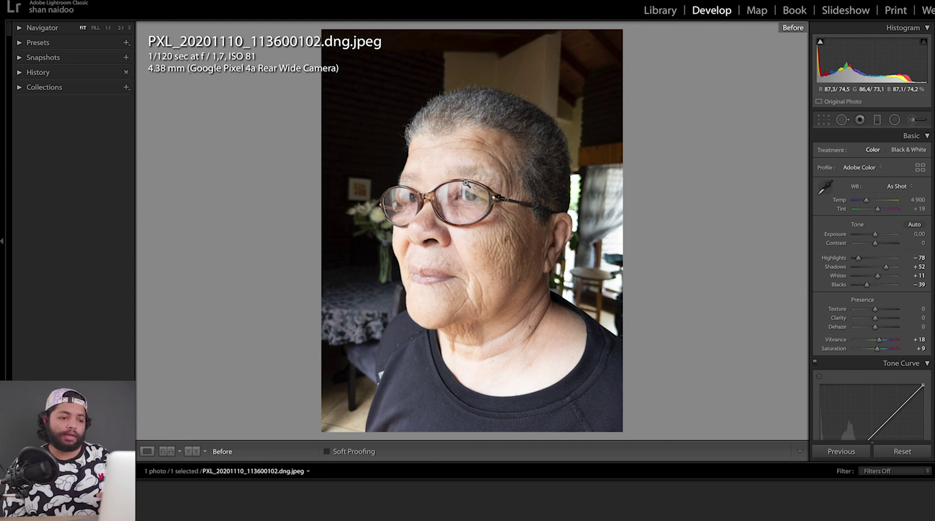
key(backslash)
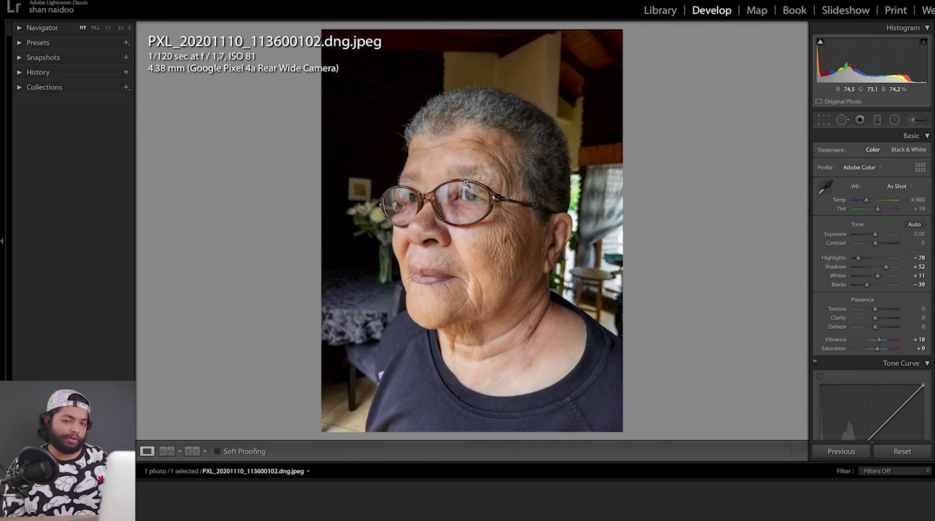